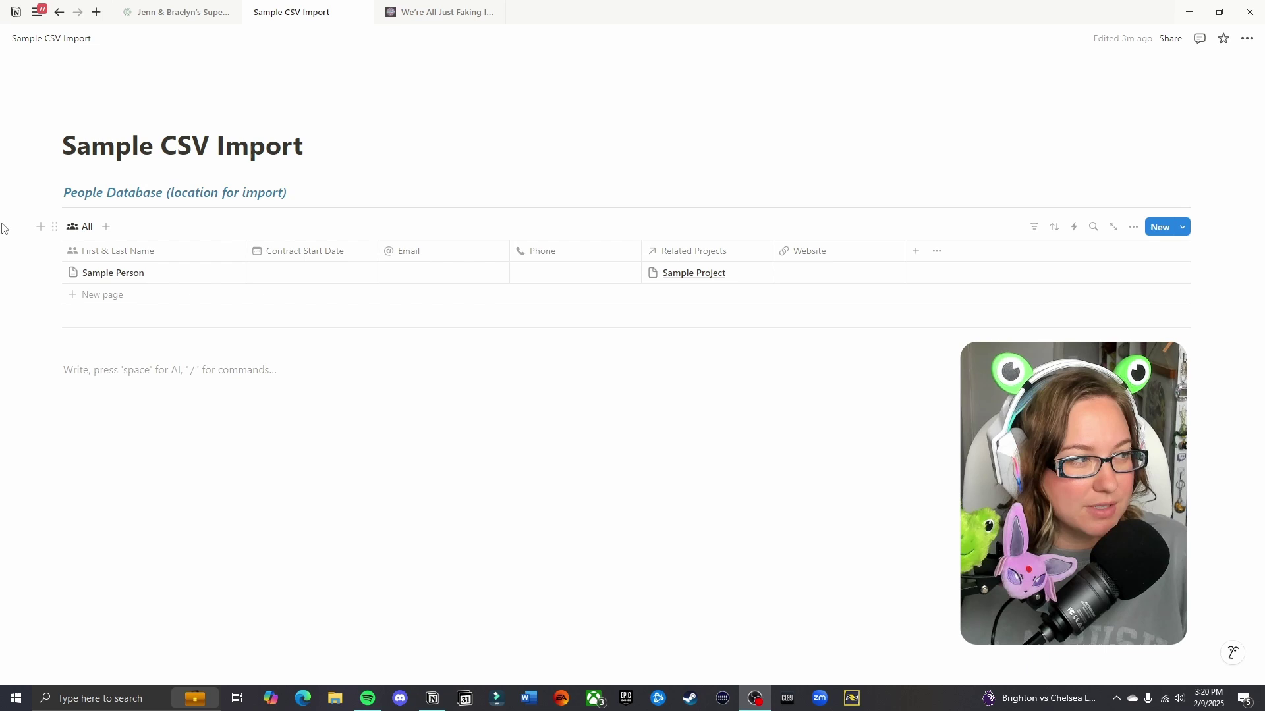
- Open the workspace settings and go to the Import data options to start a CSV import
mouse_move(4, 234)
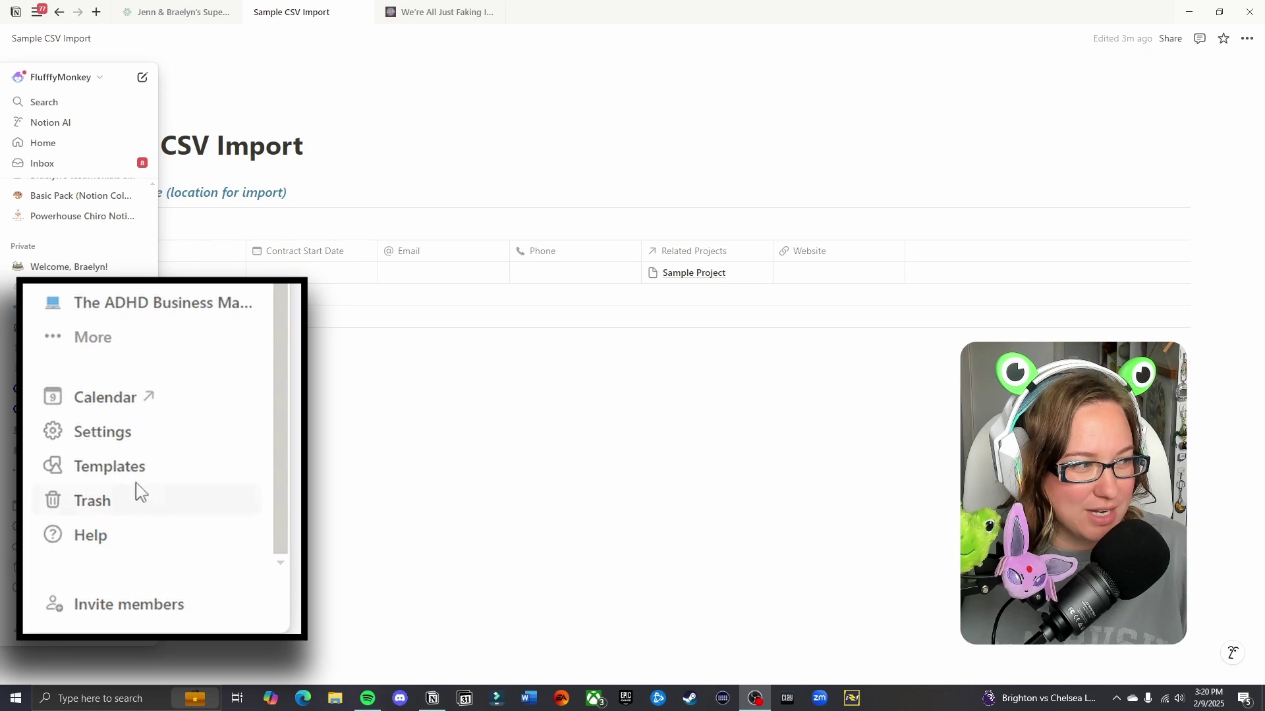
left_click(139, 443)
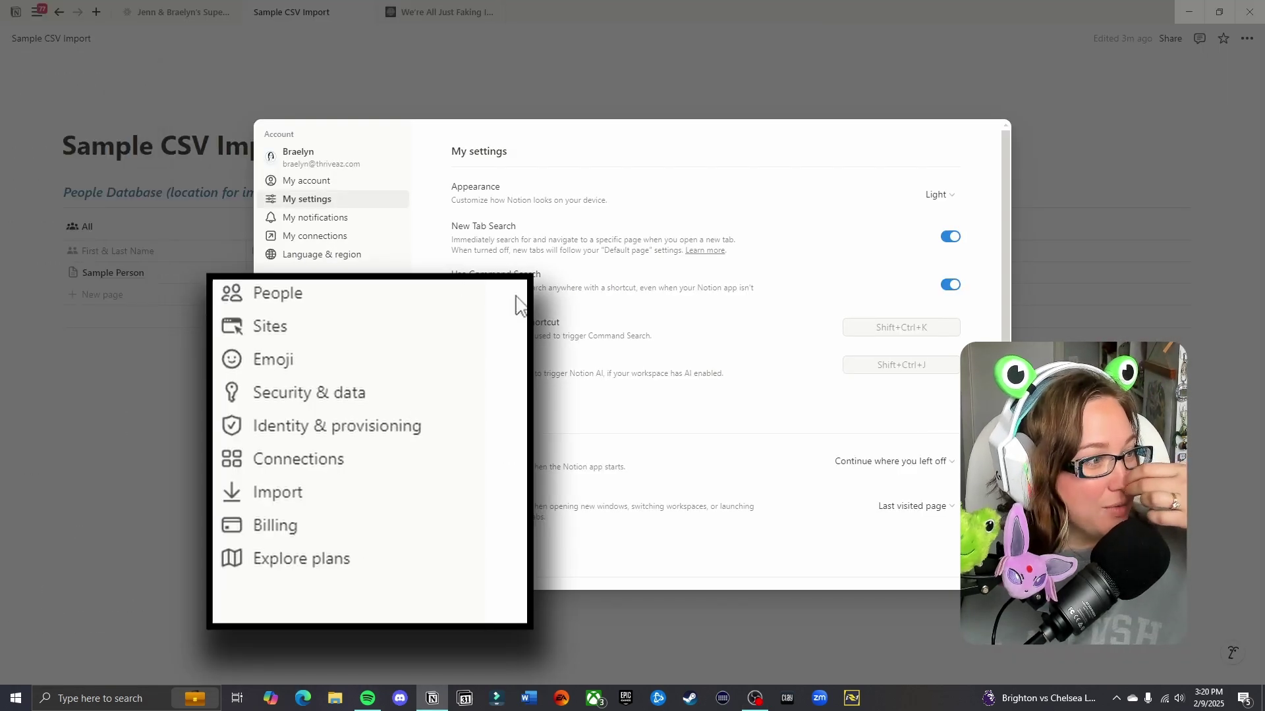
left_click(305, 500)
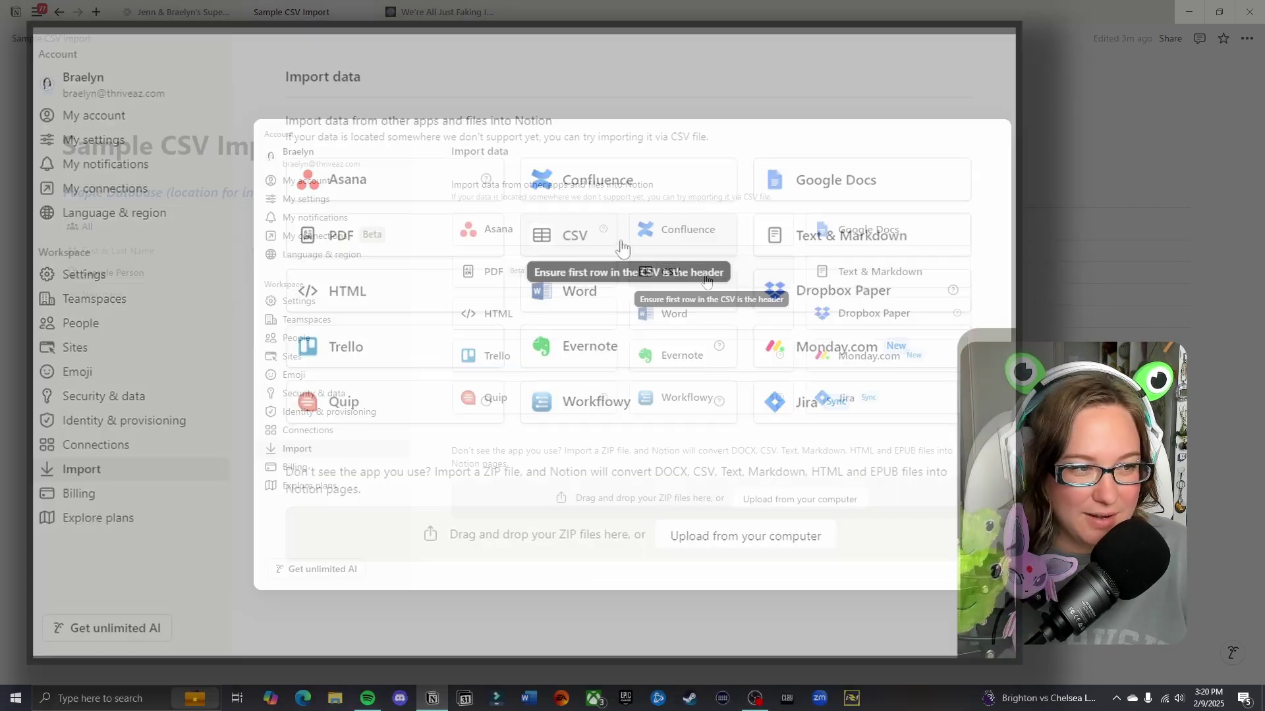
- Import the customers-100 CSV file and wait for its database page to appear
left_click(622, 249)
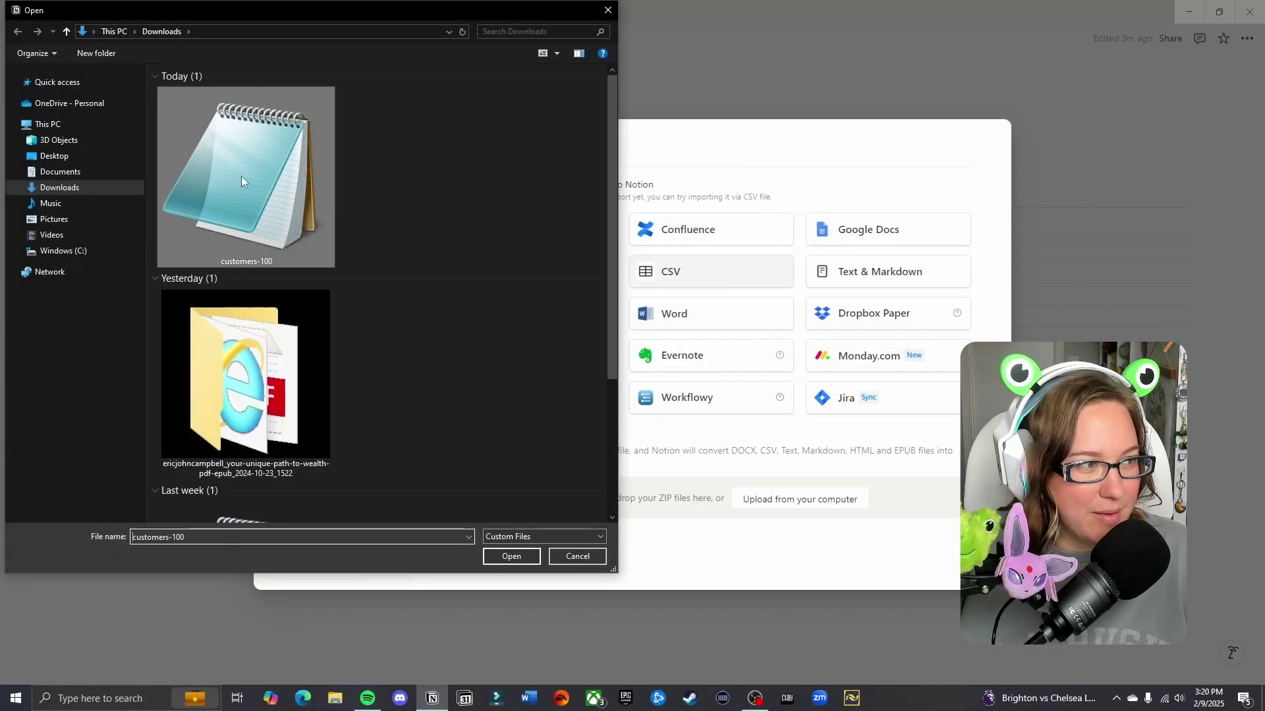
left_click(510, 557)
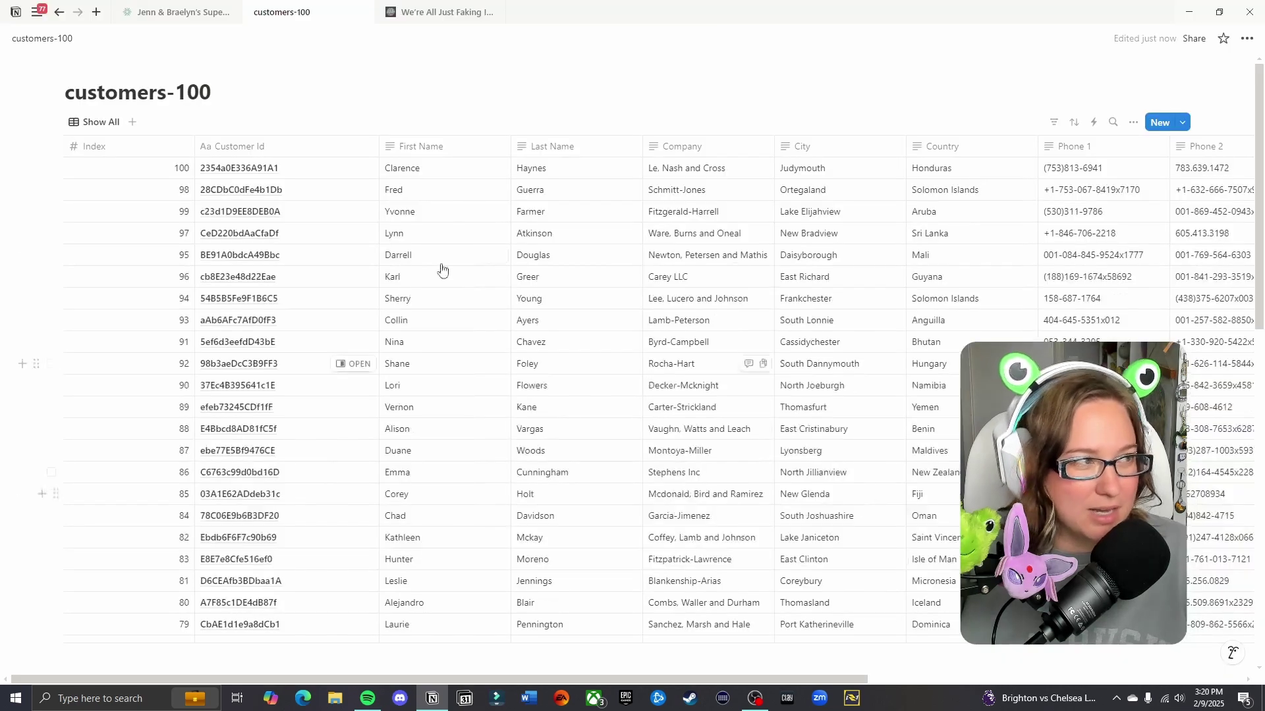
mouse_move(66, 263)
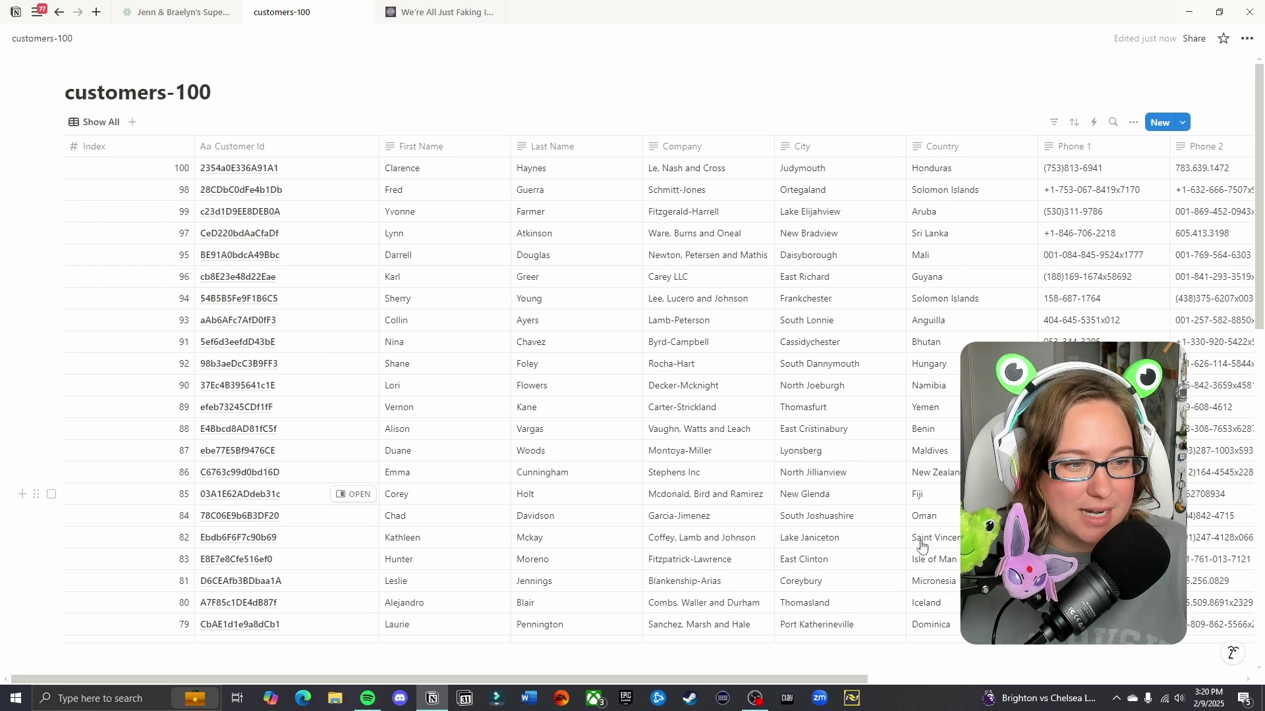
mouse_move(23, 285)
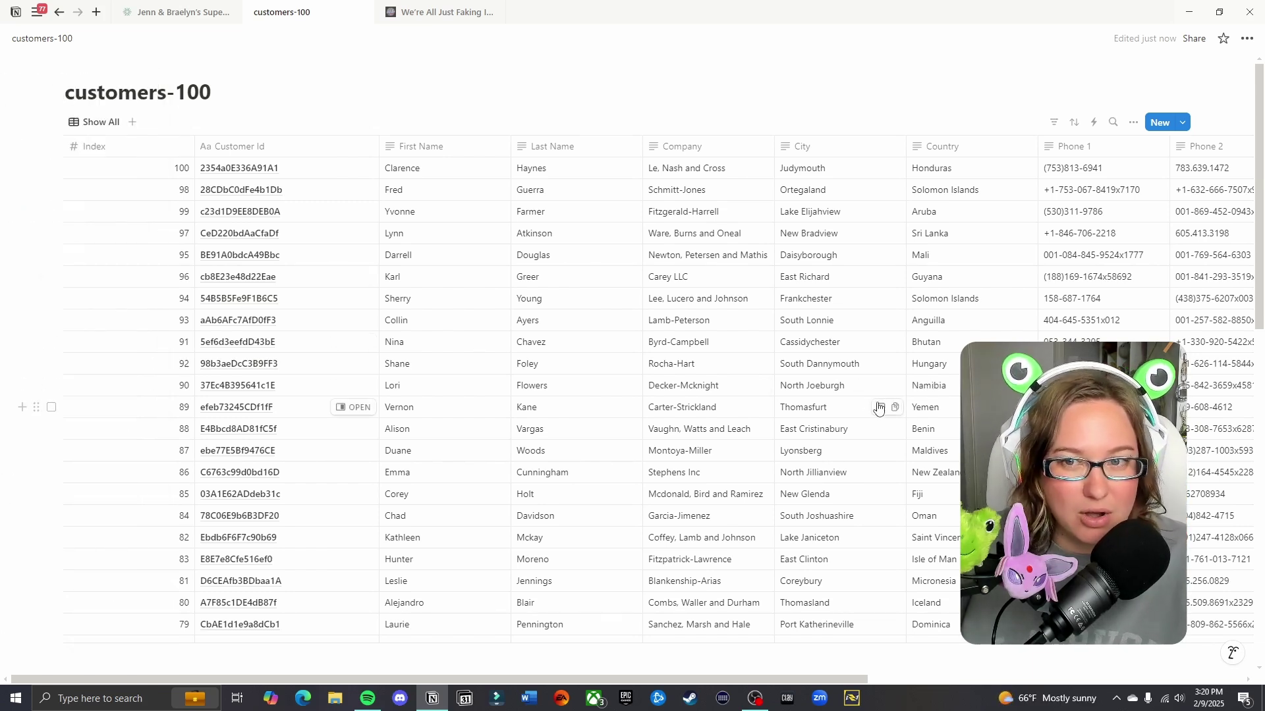
- Open the Sample CSV Import page from the private pages list in a new tab
mouse_move(13, 409)
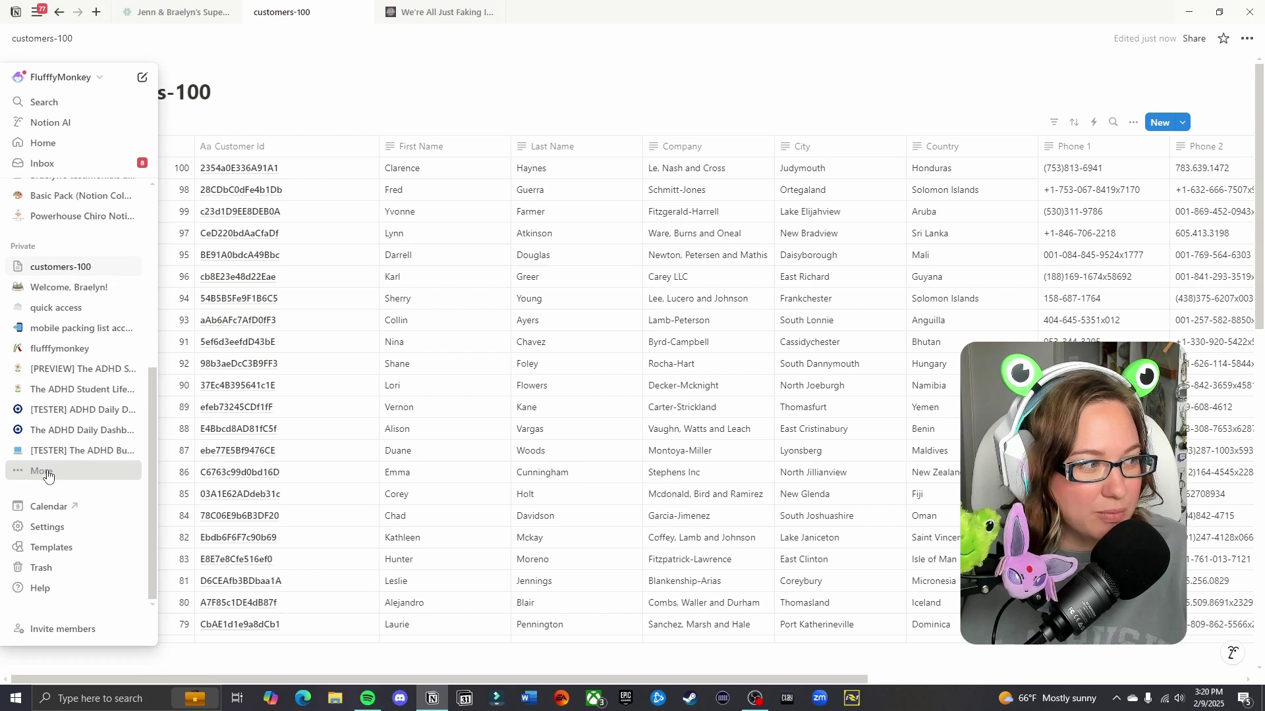
left_click(43, 472)
scroll(90, 491, "down", 5)
right_click(71, 657)
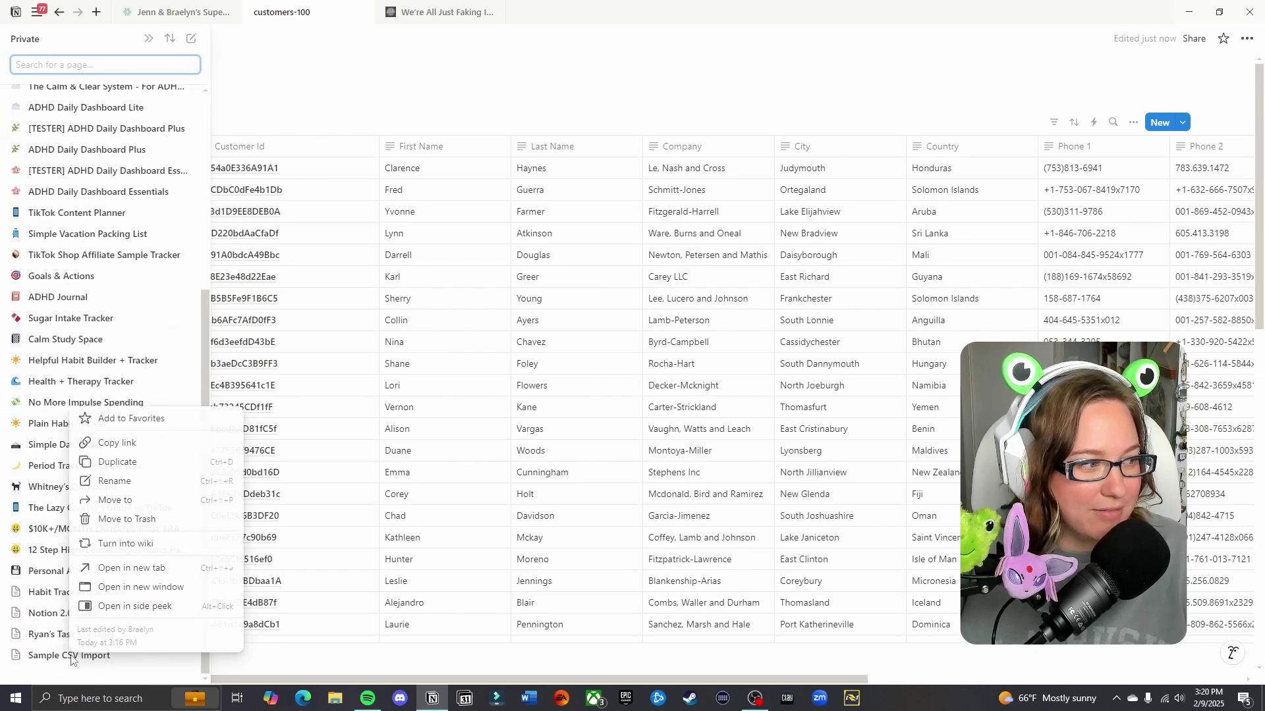
left_click(132, 568)
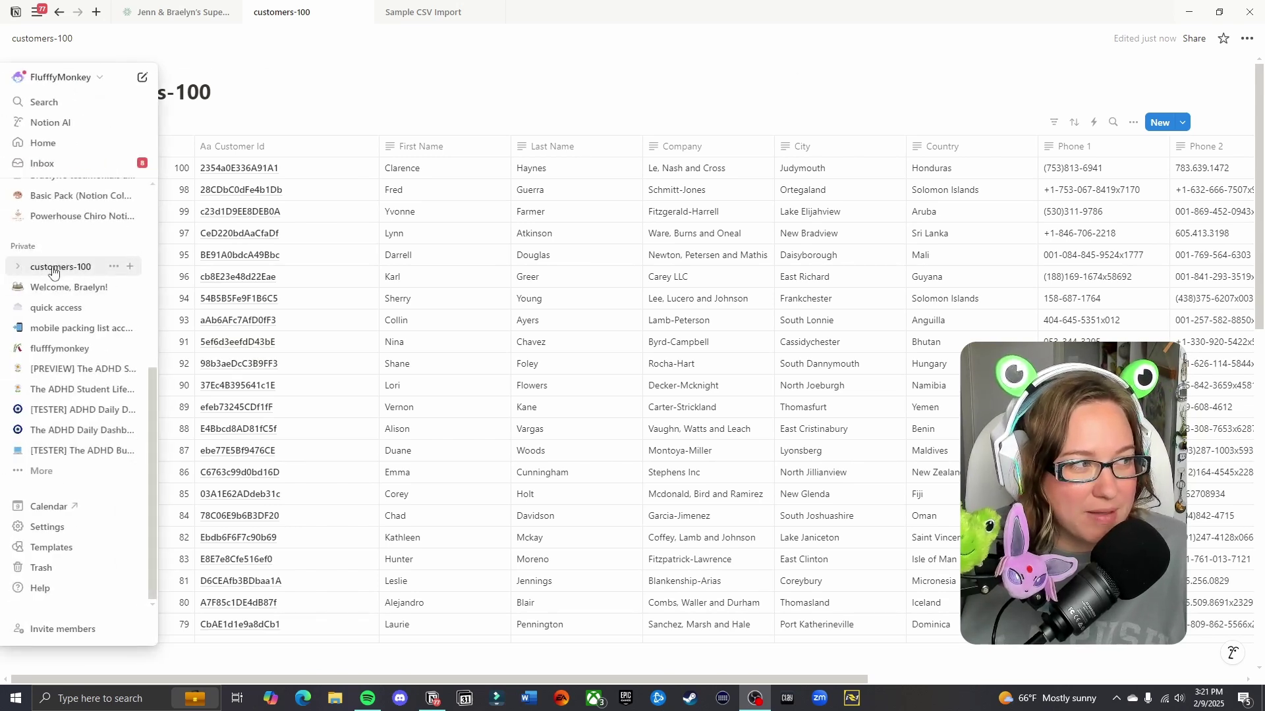
mouse_move(53, 270)
left_mouse_down()
mouse_move(53, 346)
mouse_move(54, 270)
left_mouse_up()
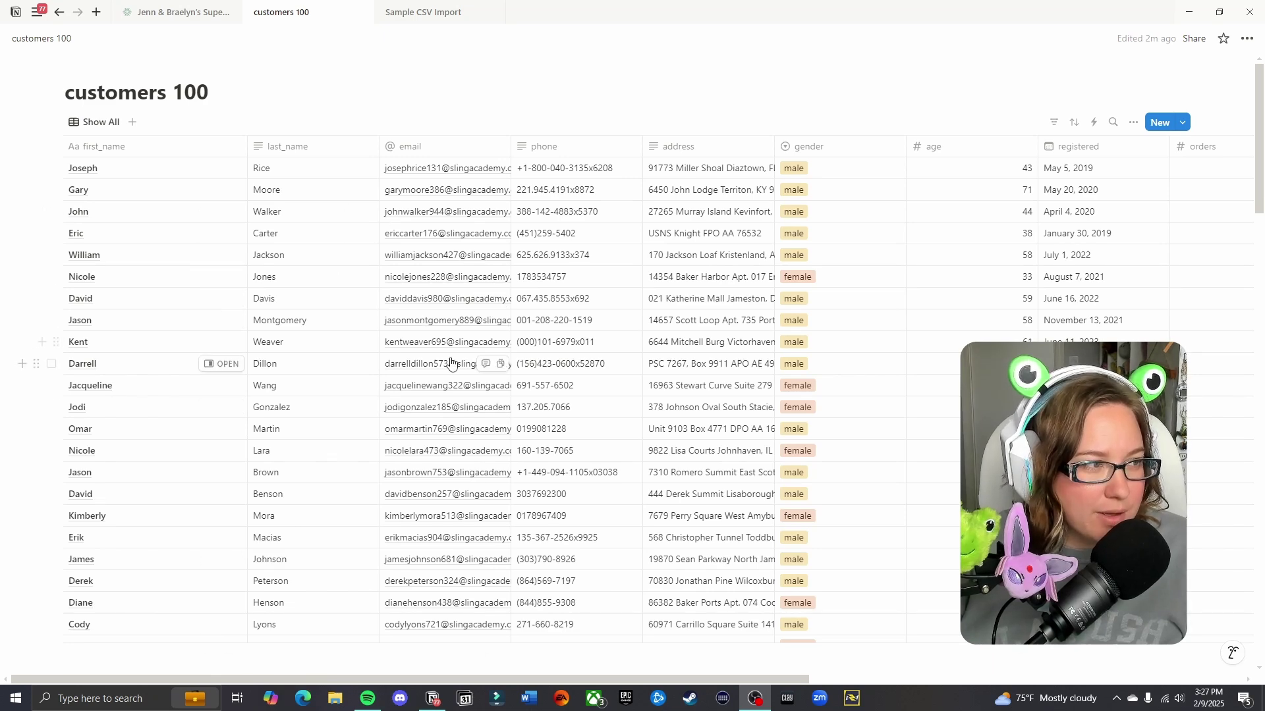
- Delete the is_married column from the customers 100 table
left_click(422, 13)
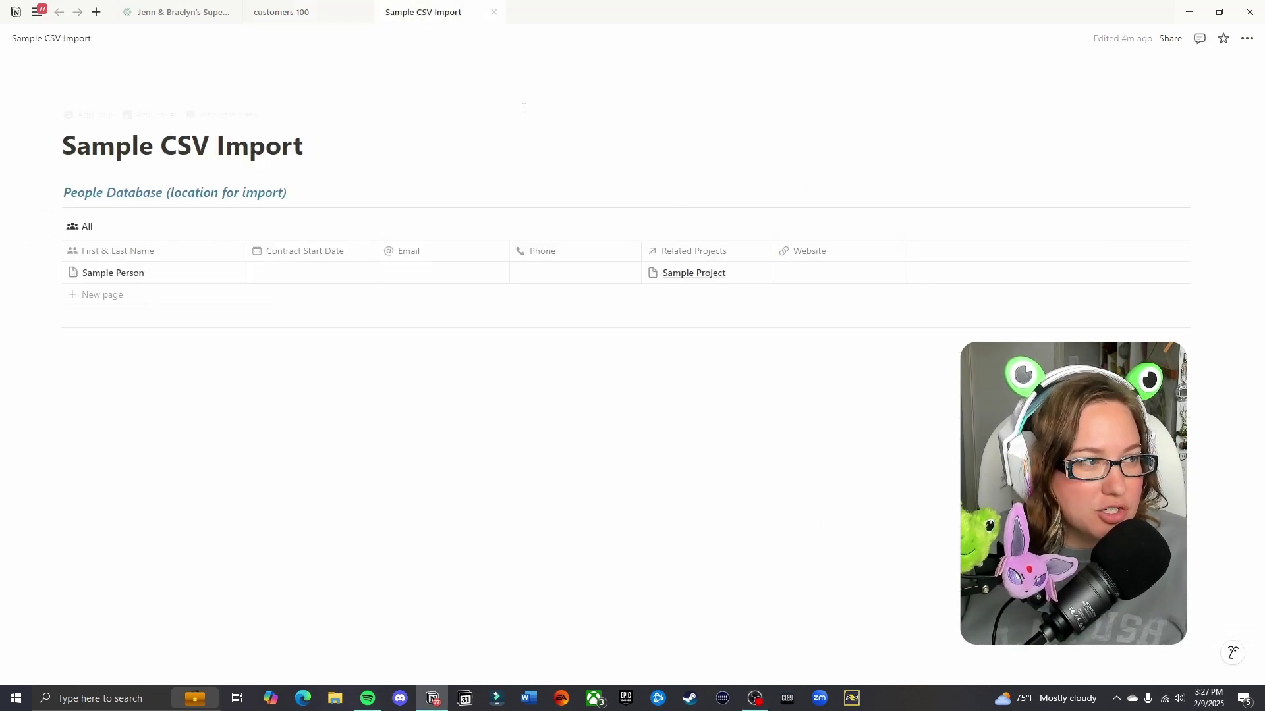
left_click(339, 16)
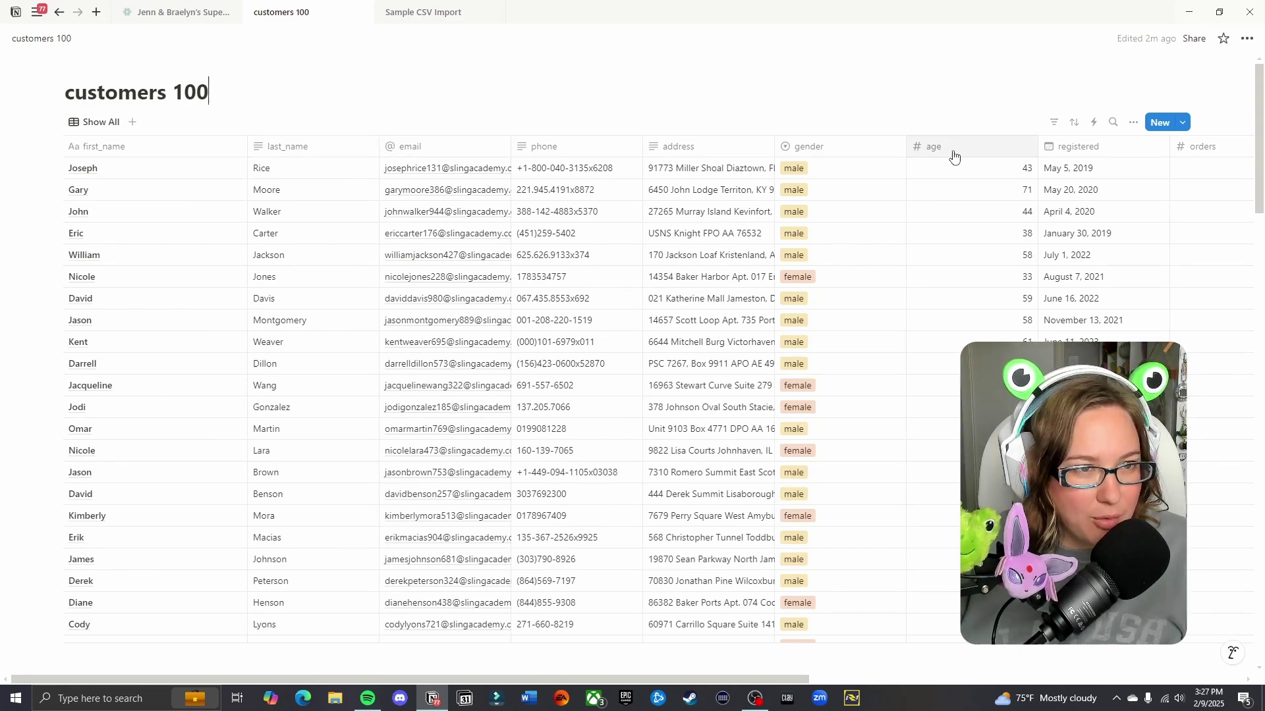
left_click_drag(465, 672, 928, 660)
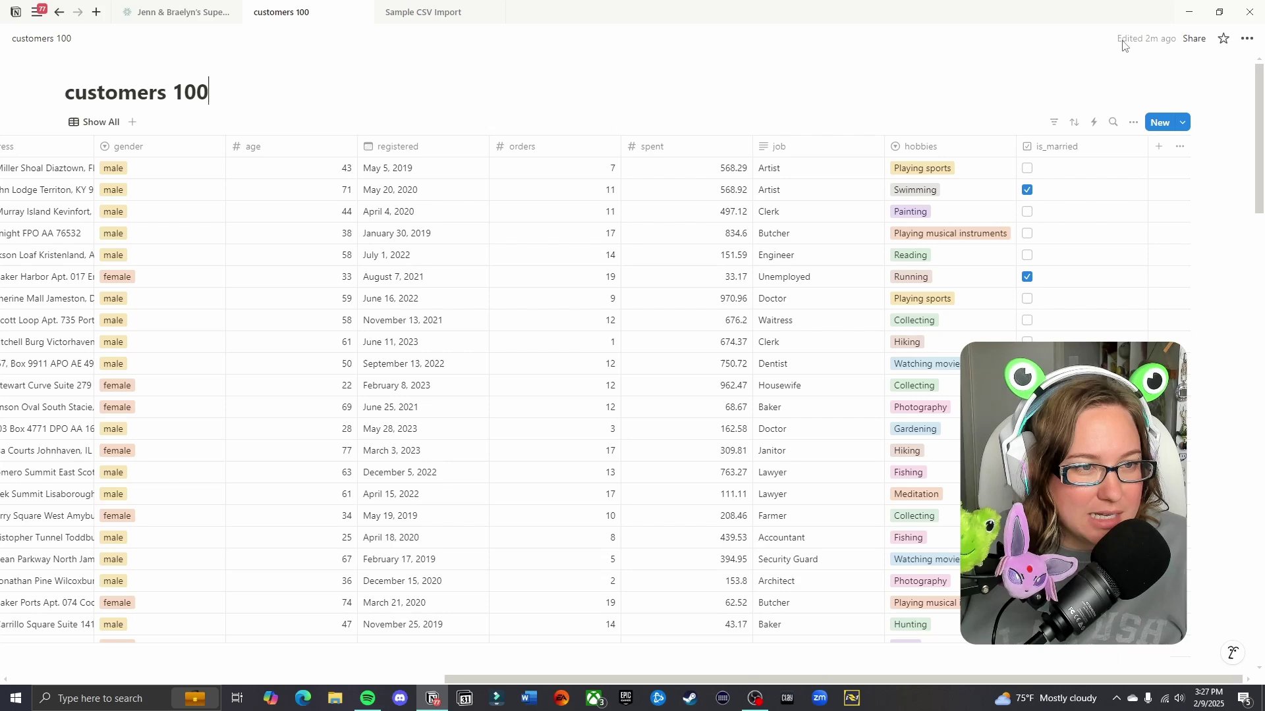
left_click(1061, 149)
left_click(1063, 335)
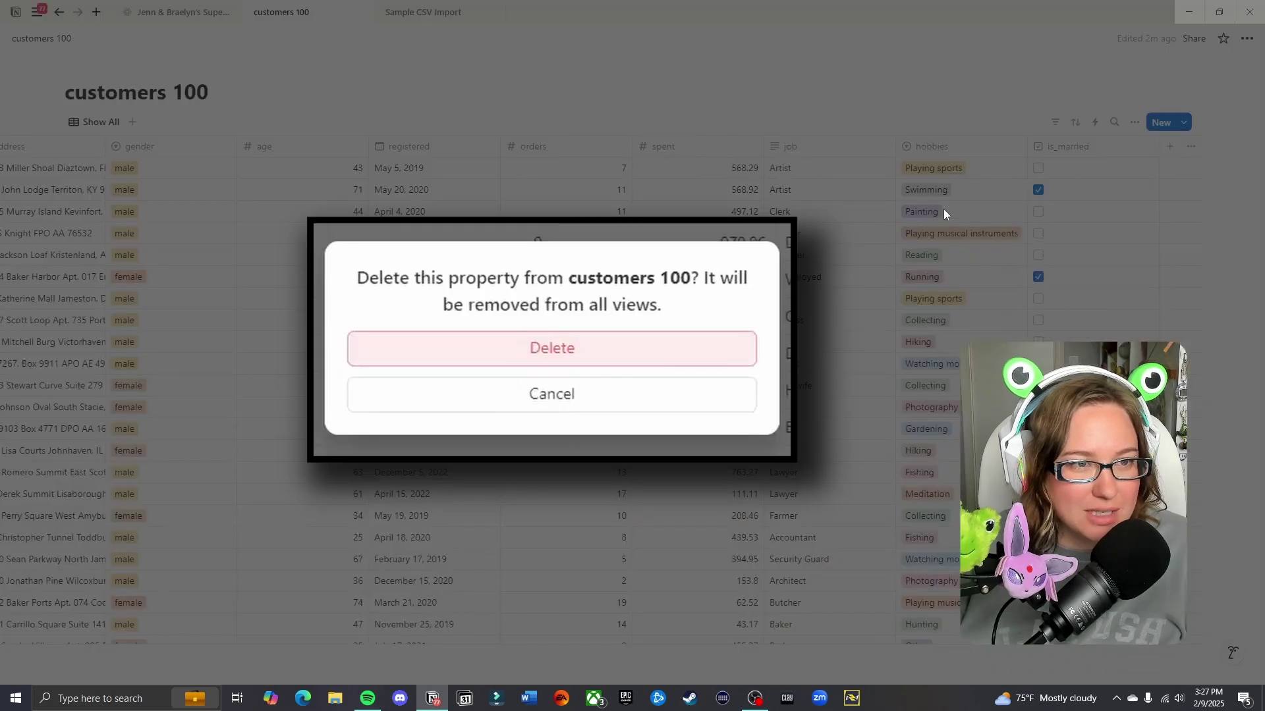
left_click(655, 347)
- Delete the spent and orders columns, checking them against the People Database's columns
left_click(961, 151)
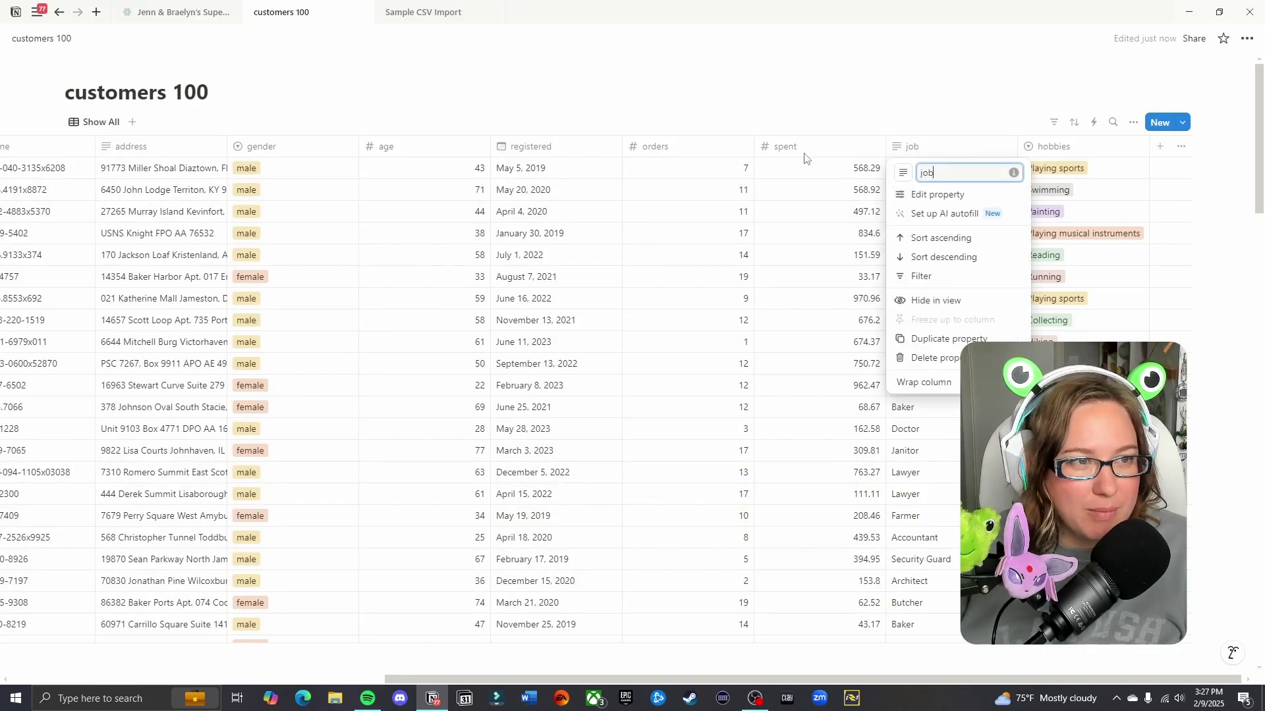
left_click(804, 158)
left_click(799, 155)
left_click(810, 358)
left_click(672, 363)
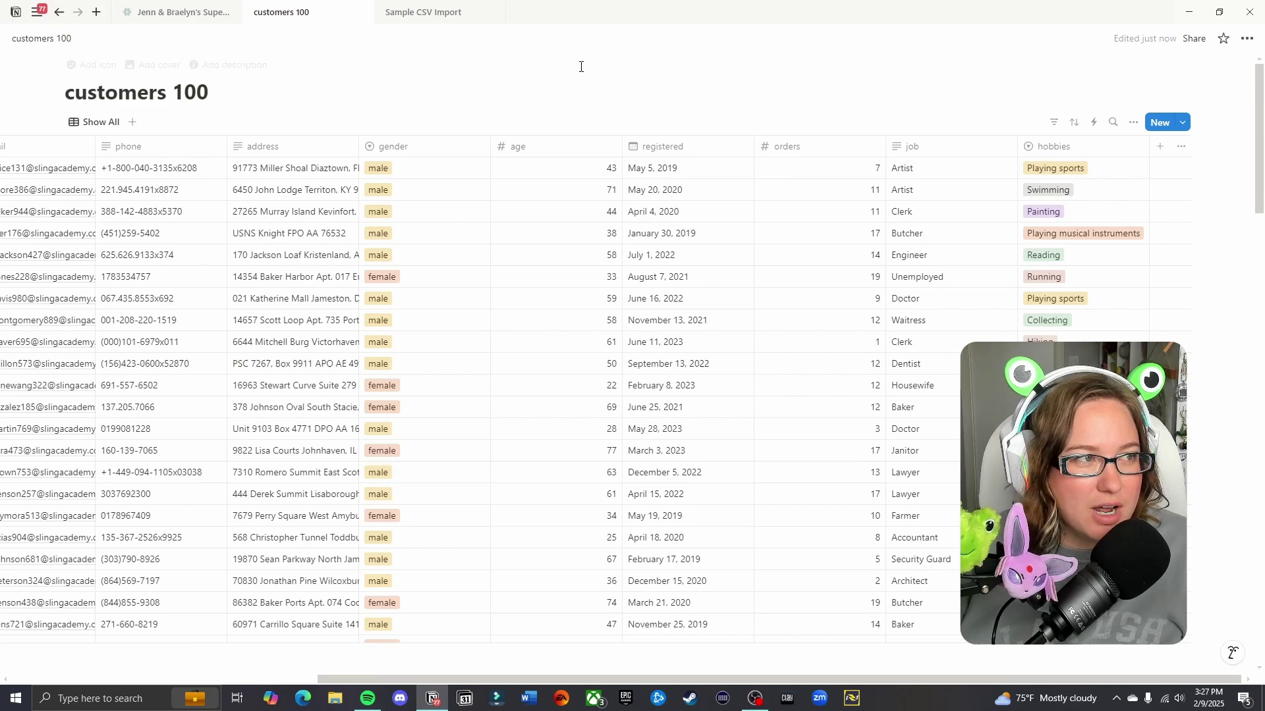
left_click(405, 12)
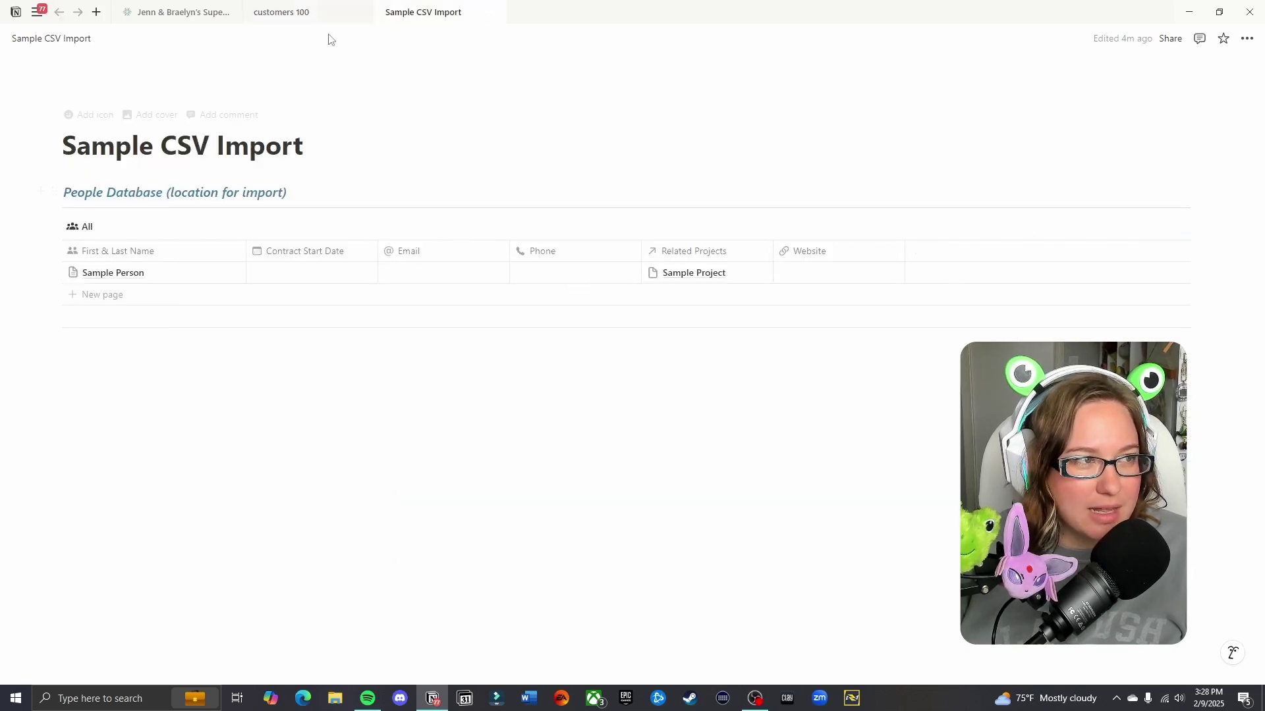
left_click(296, 12)
left_click(790, 147)
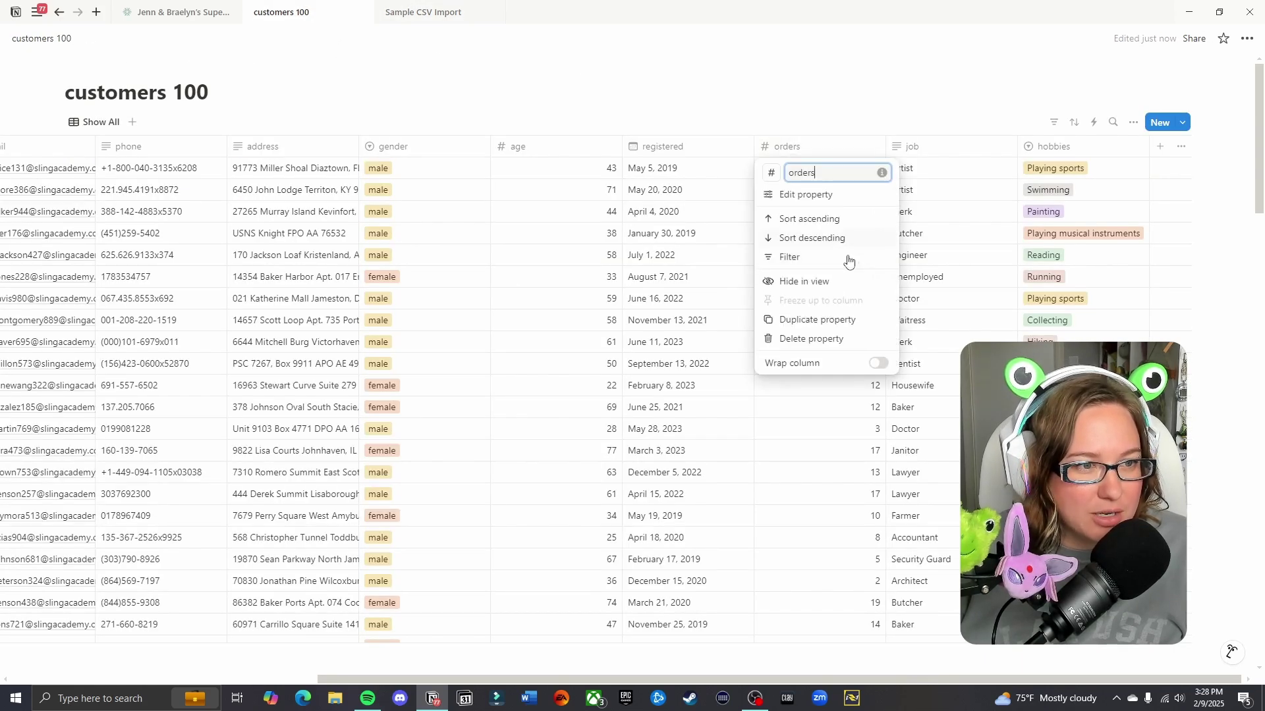
left_click(794, 339)
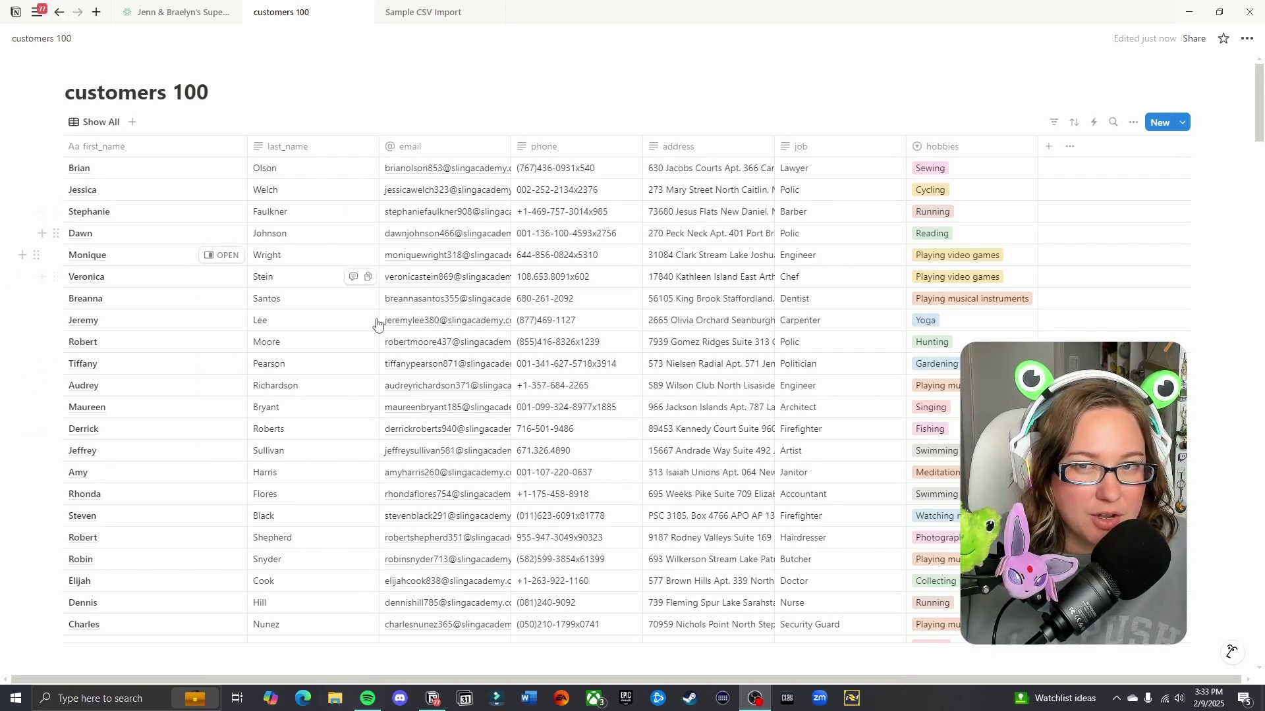
- Select all customer rows and move them into the People Database under Sample CSV Import
left_click(422, 13)
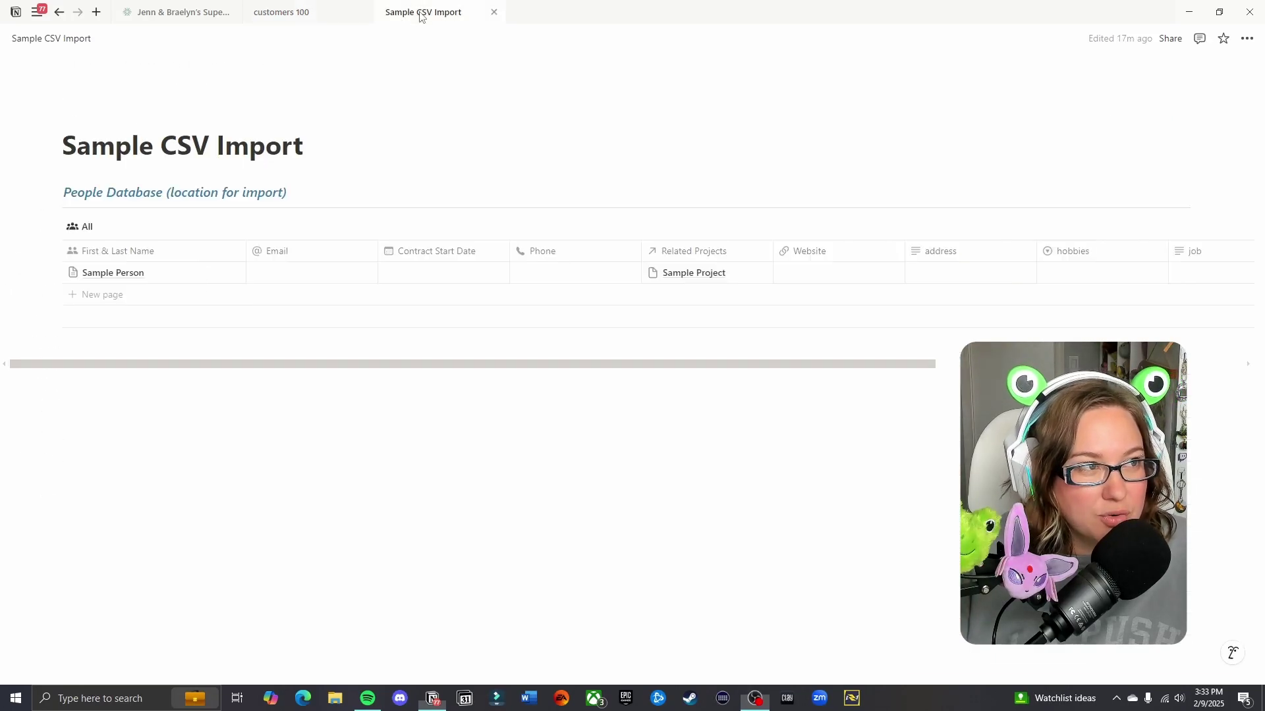
left_click(324, 17)
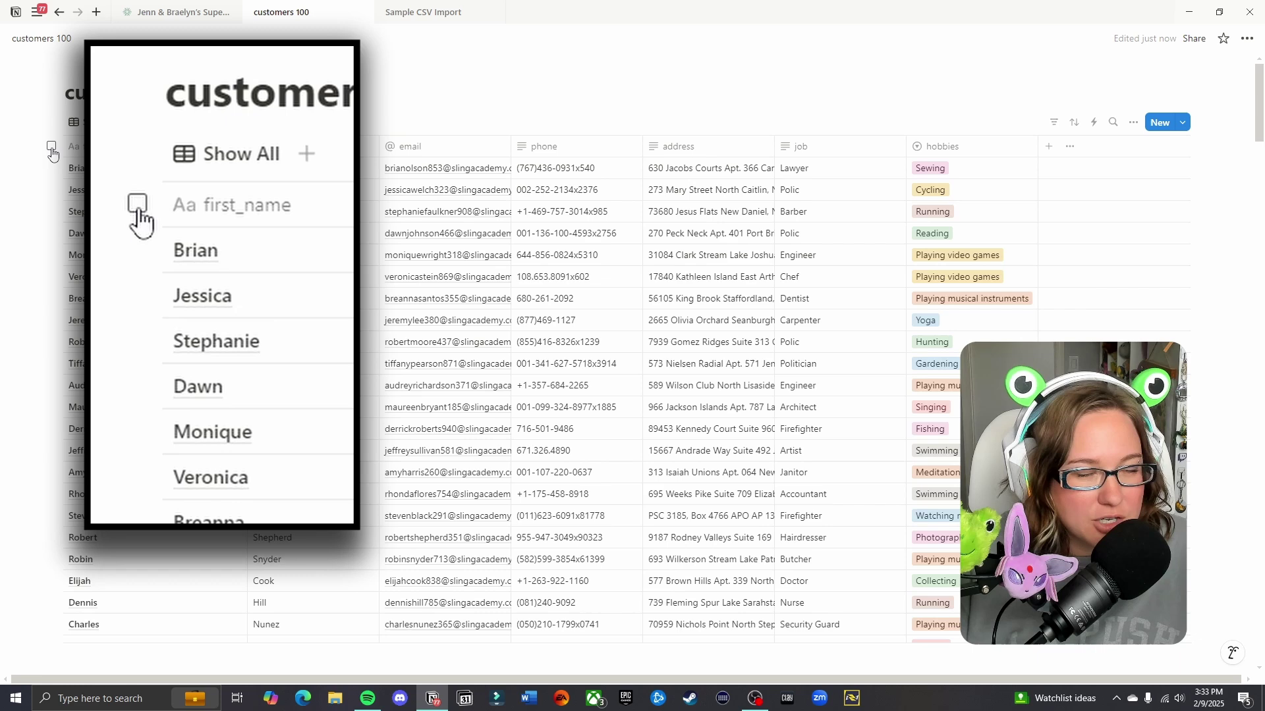
left_click(52, 147)
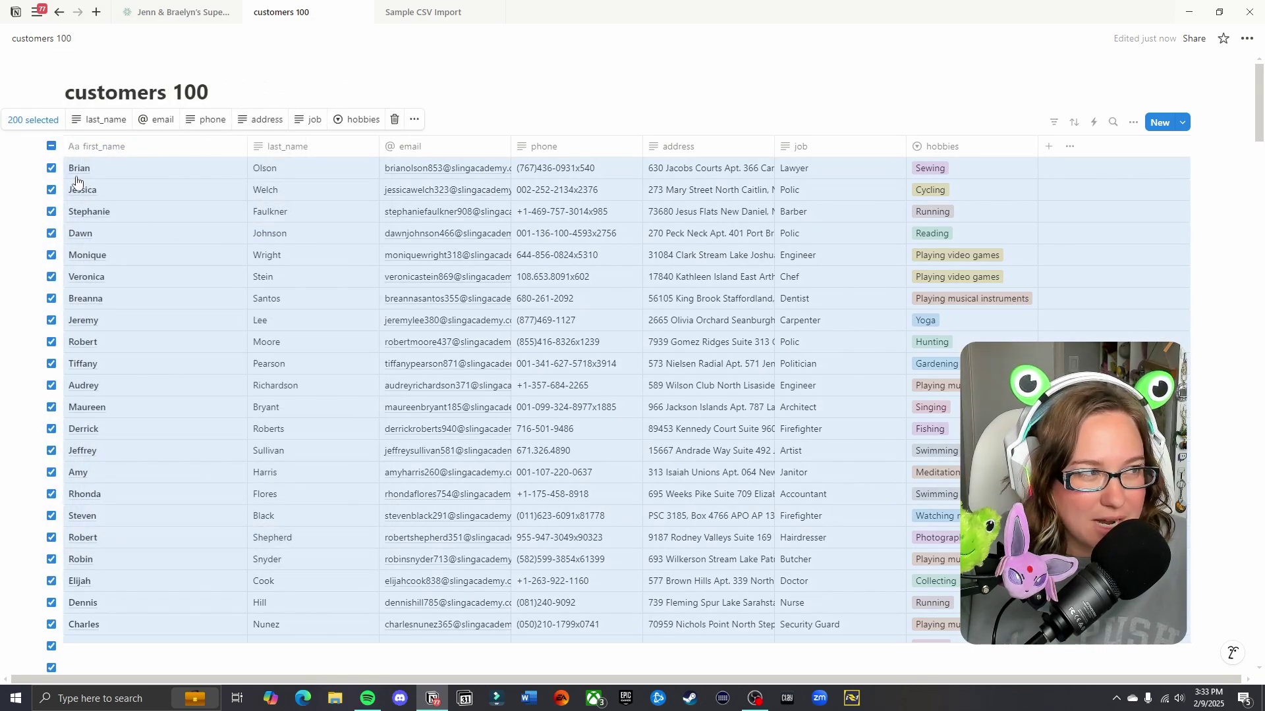
left_click(417, 126)
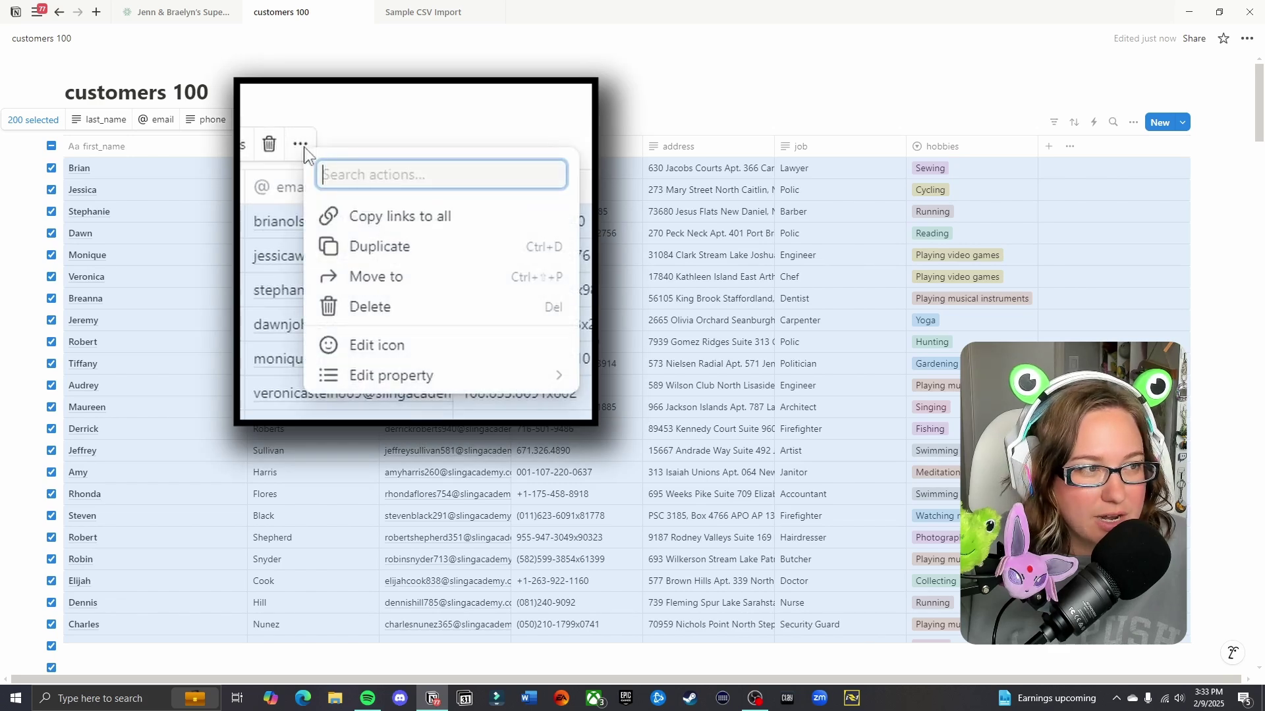
left_click(431, 280)
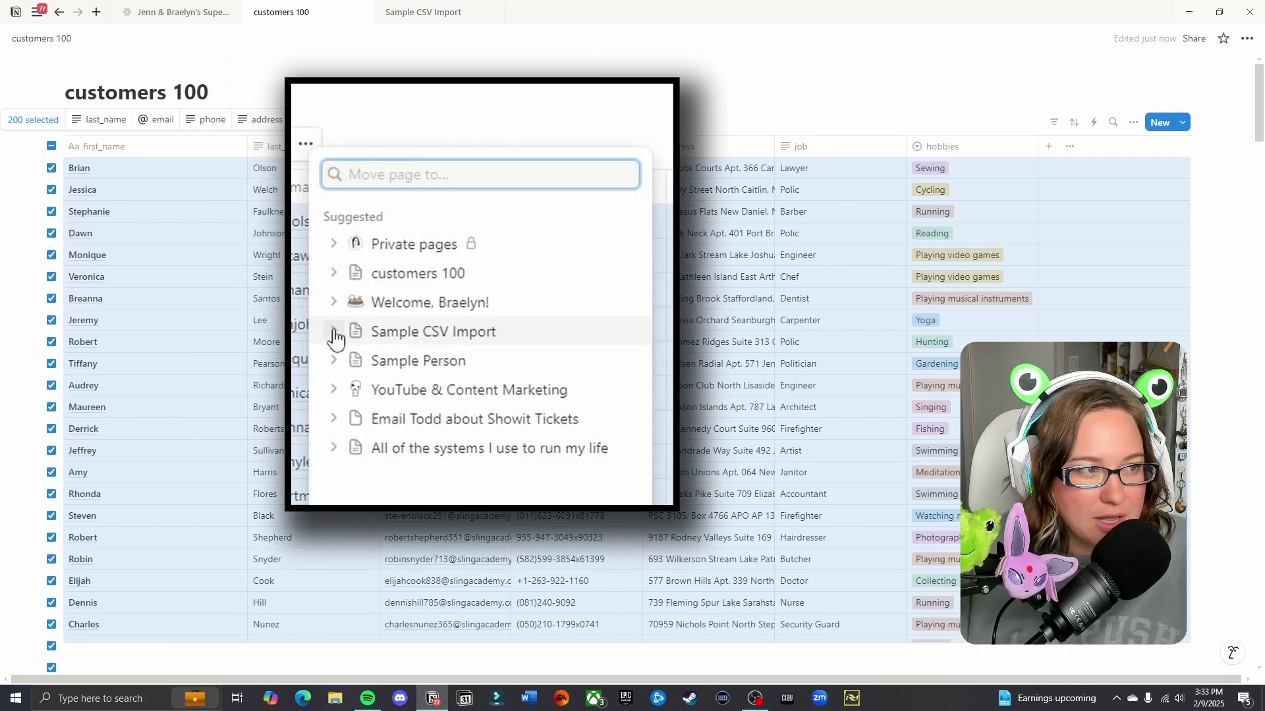
left_click(432, 238)
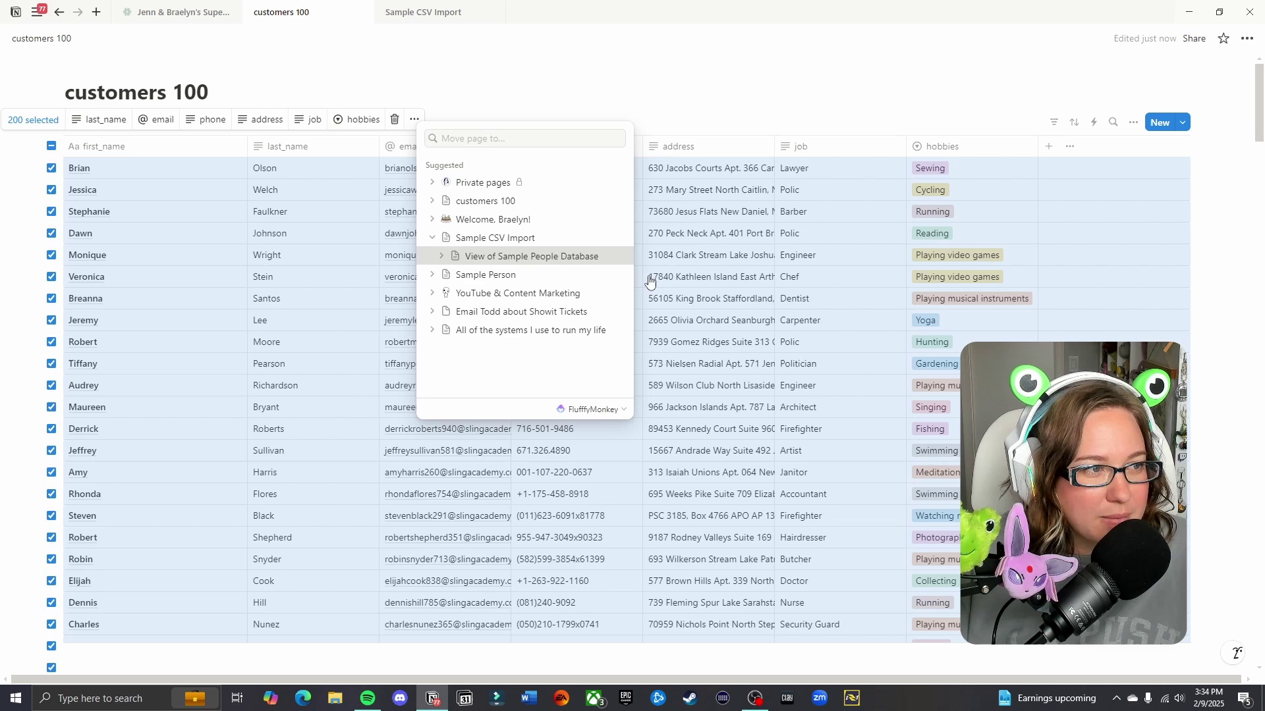
key("Return")
- Switch to the Sample CSV Import tab to view the People Database
left_click(423, 14)
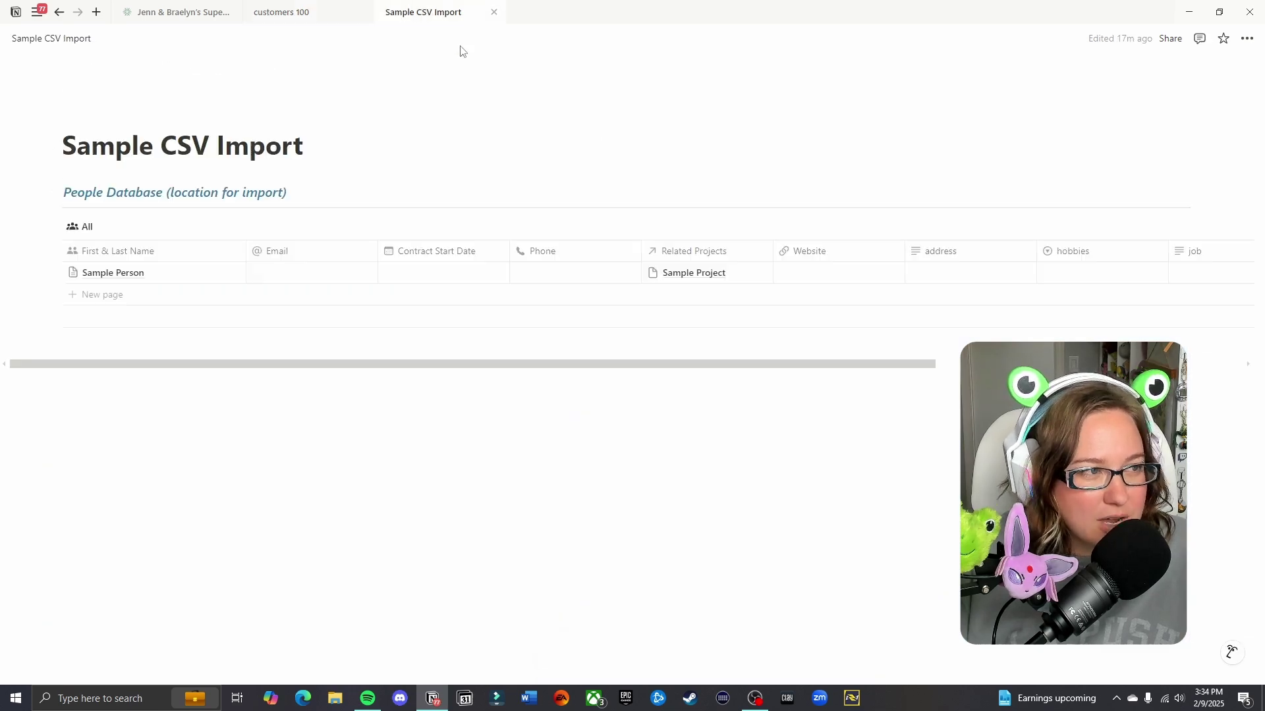